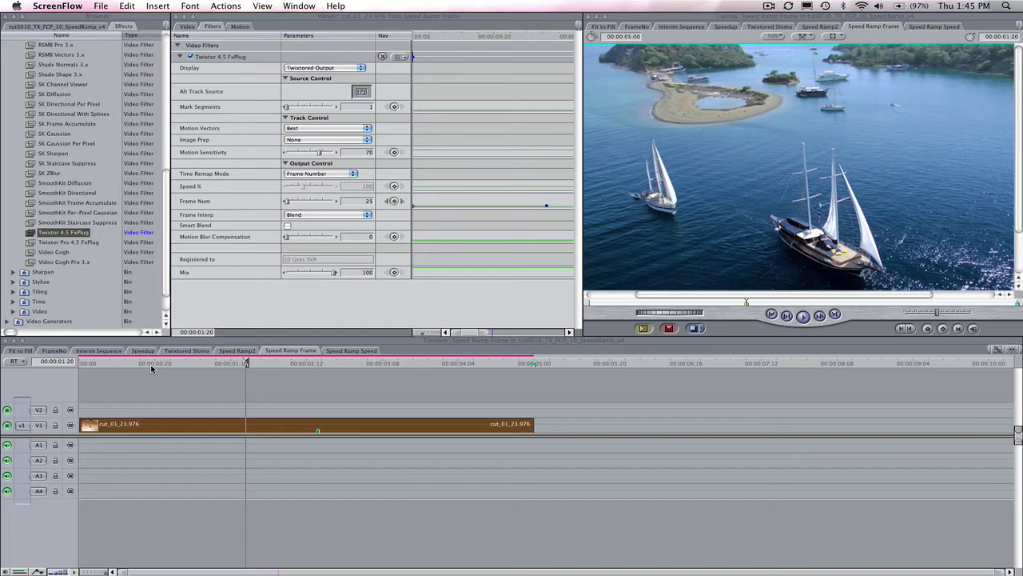
Step: Show the project's clips and sequences in the Browser, keeping Twixtor's Time Remap Mode on Frame Number
click(80, 29)
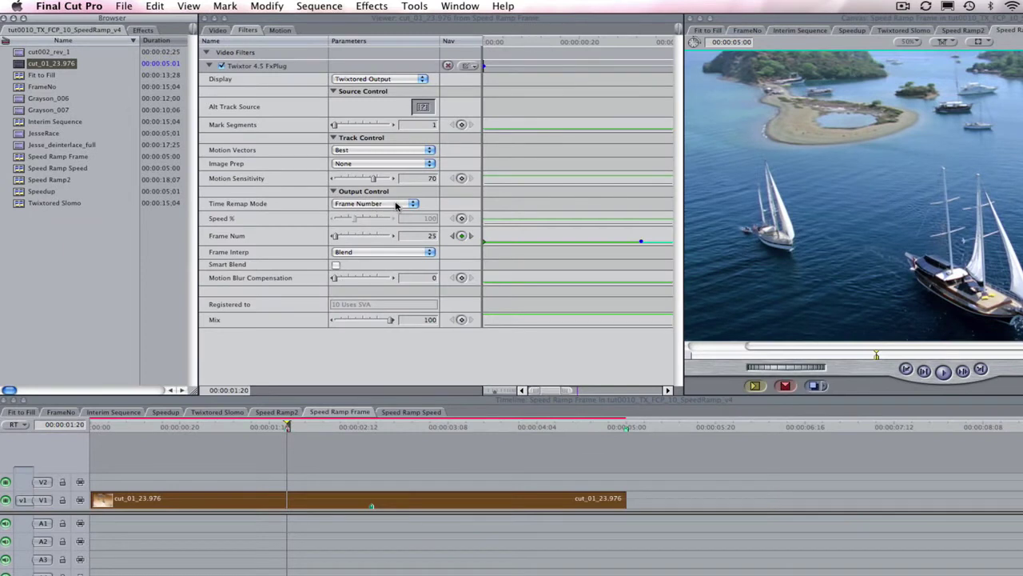
click(381, 205)
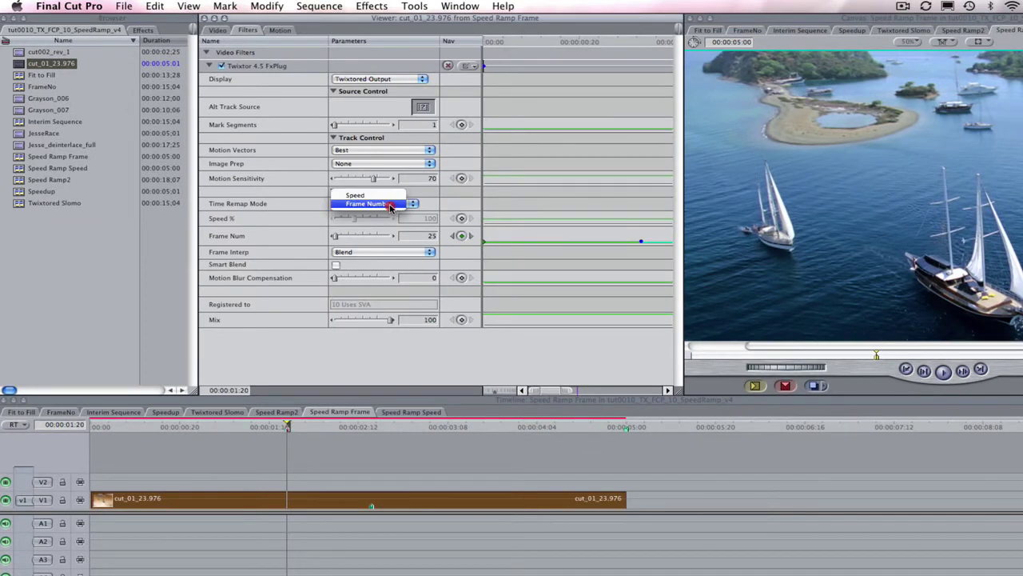
click(395, 206)
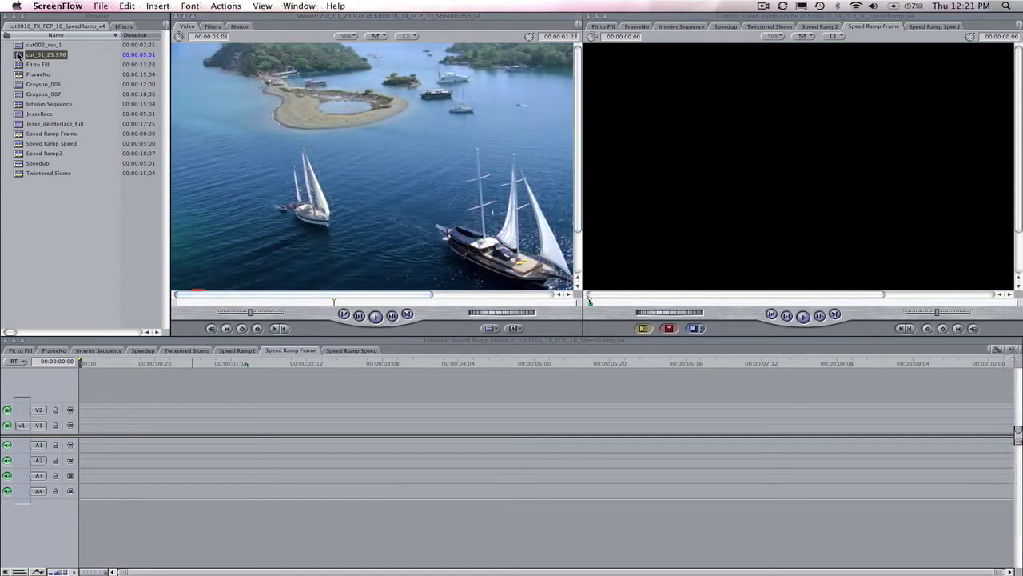
Step: Place cut_01_23.976 on V1 of the Speed Ramp Frame timeline and show the Effects video filters
drag(45, 54, 91, 455)
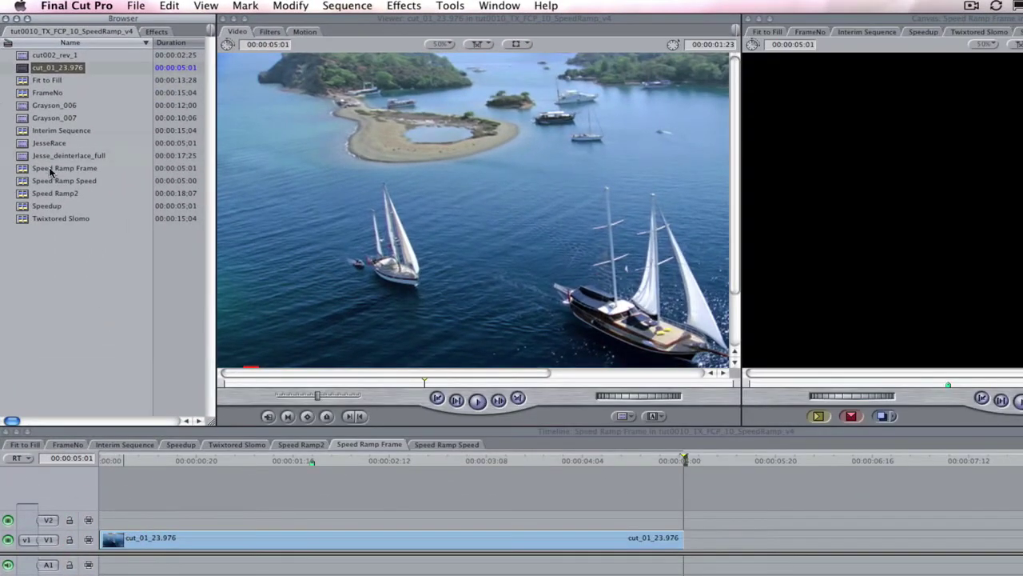
click(361, 447)
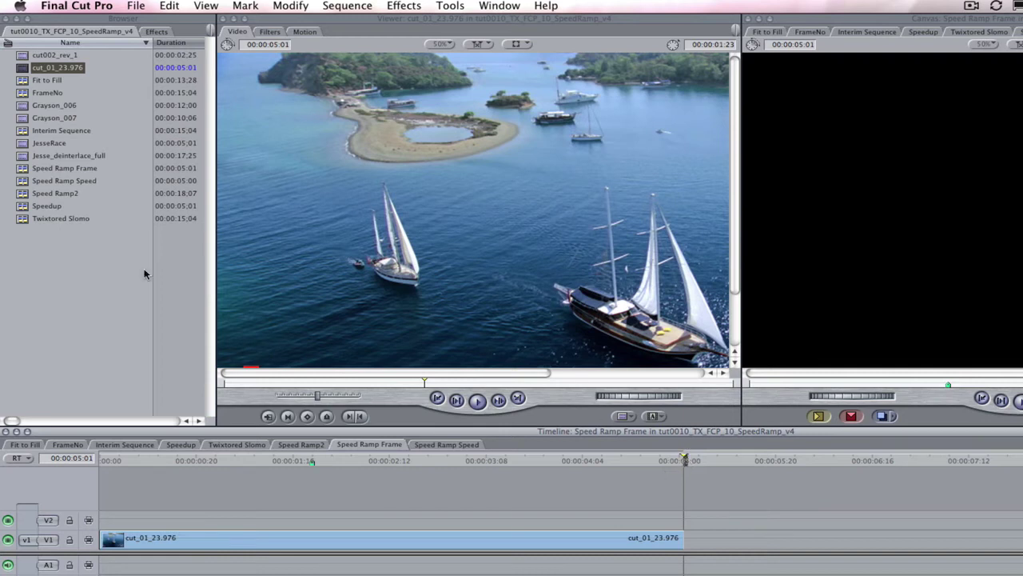
click(156, 31)
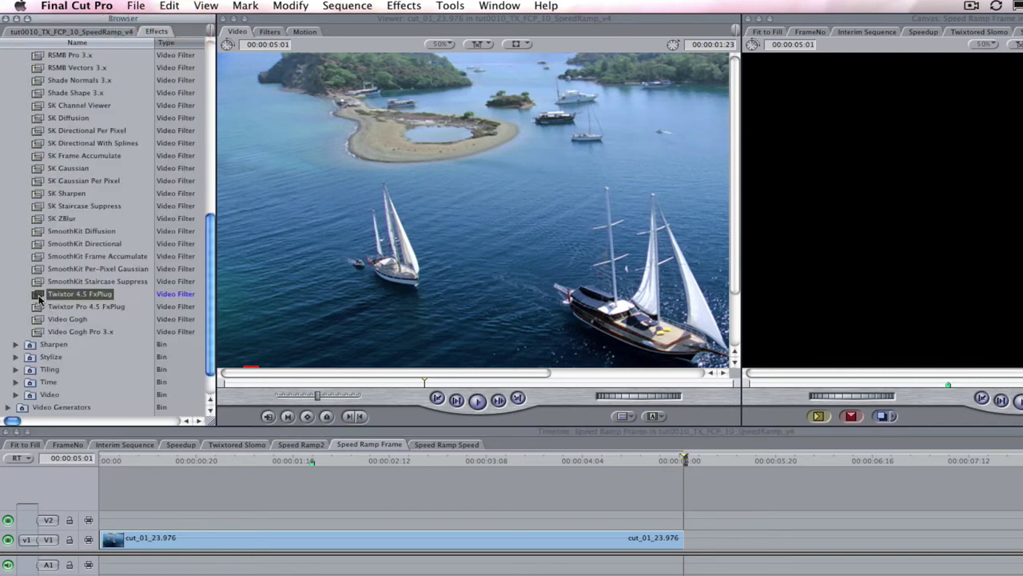
Step: Apply Twixtor 4.5 FxPlug to the boat clip and show its filter parameters in the Viewer
drag(41, 298, 200, 550)
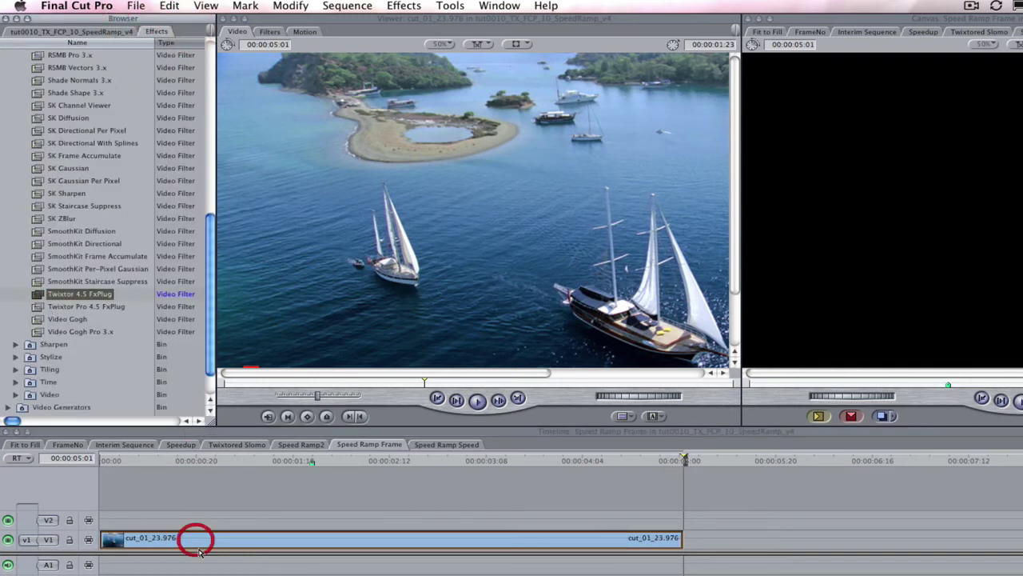
click(260, 541)
key(Return)
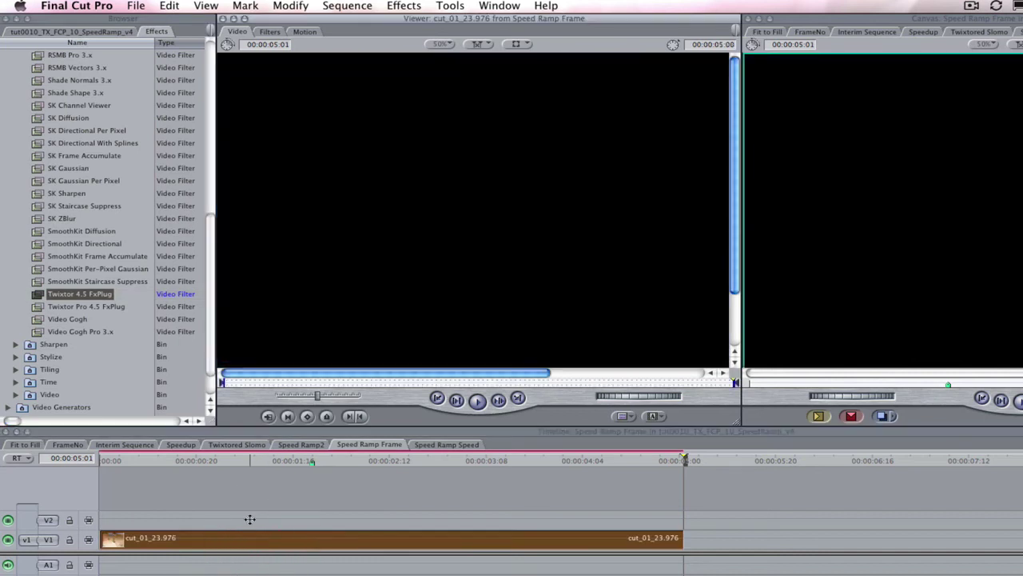
click(269, 32)
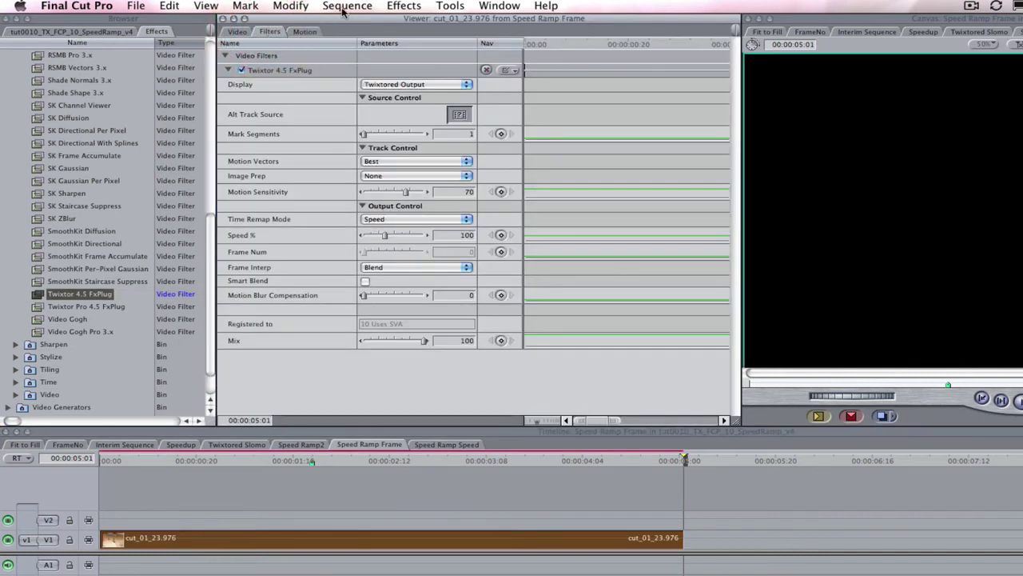
Step: Set Twixtor's Display to Source and Time Remap Mode to Frame Number
click(407, 84)
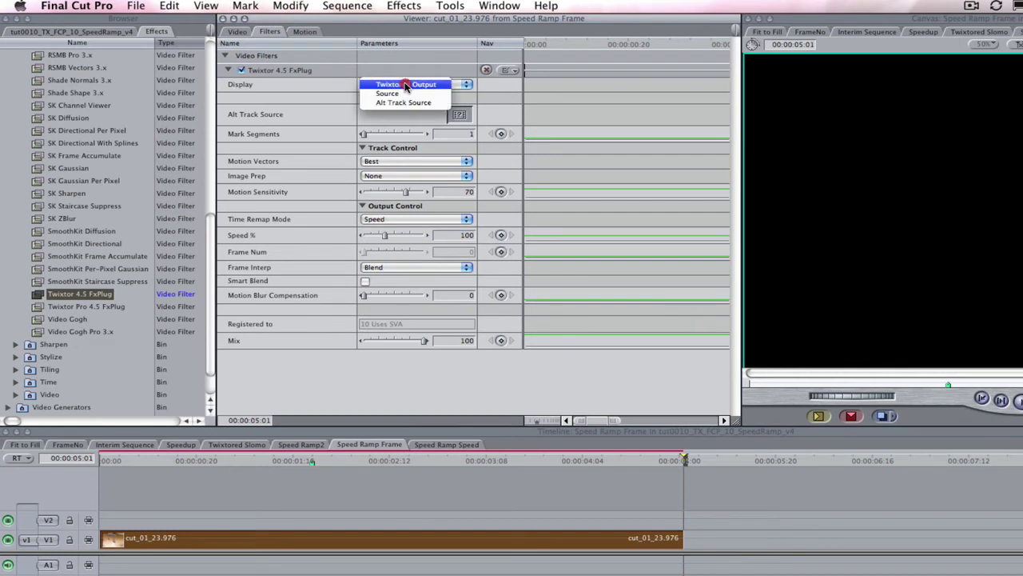
click(406, 93)
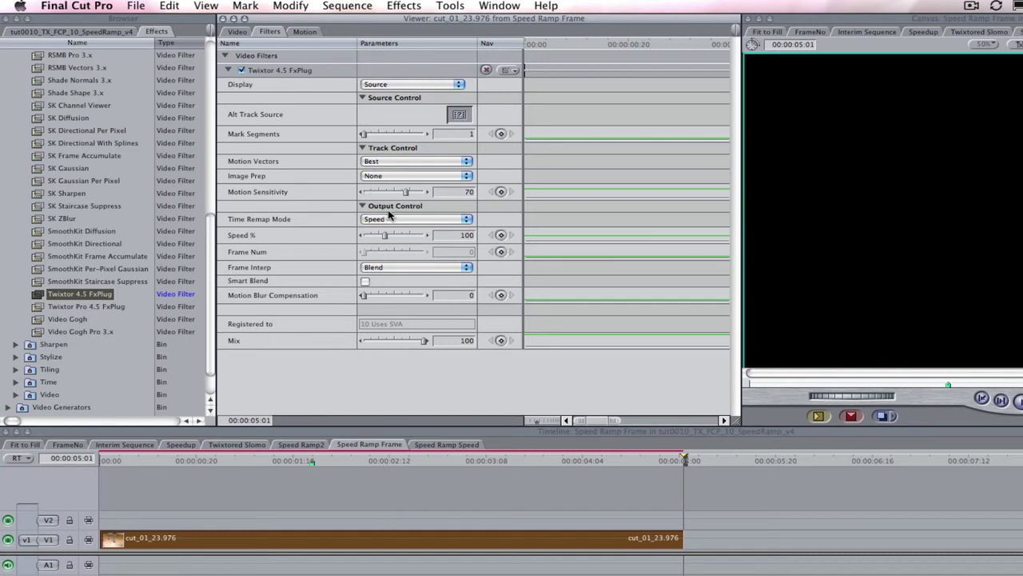
click(422, 221)
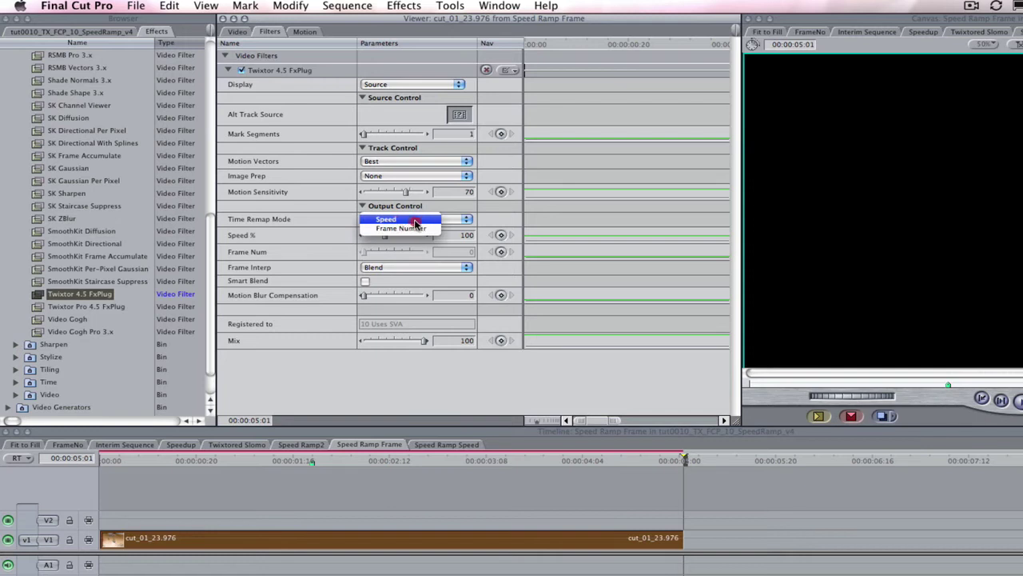
click(417, 229)
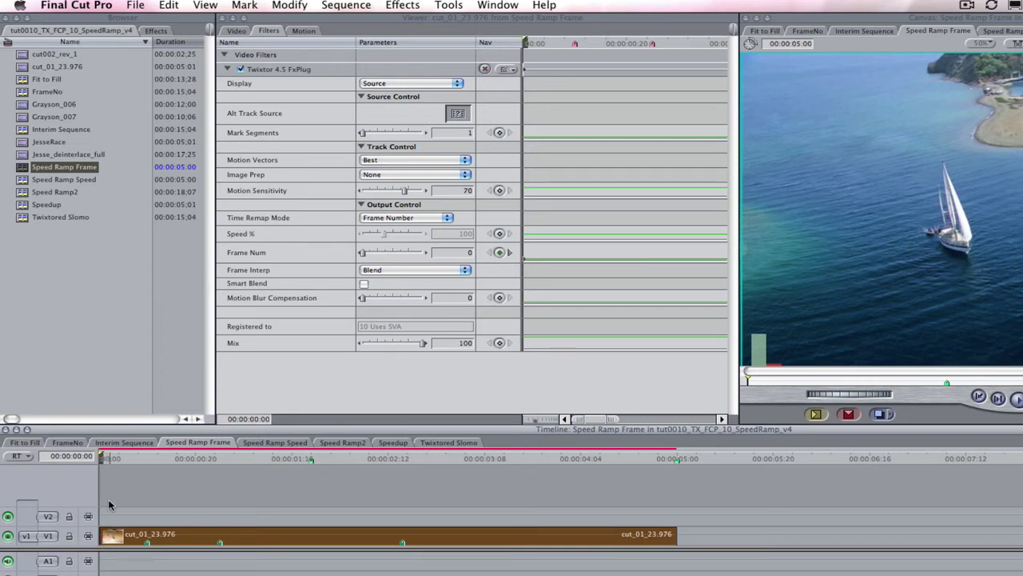
Step: Reset the Frame Num keyframe at the clip start and move the playhead ten frames in
click(464, 254)
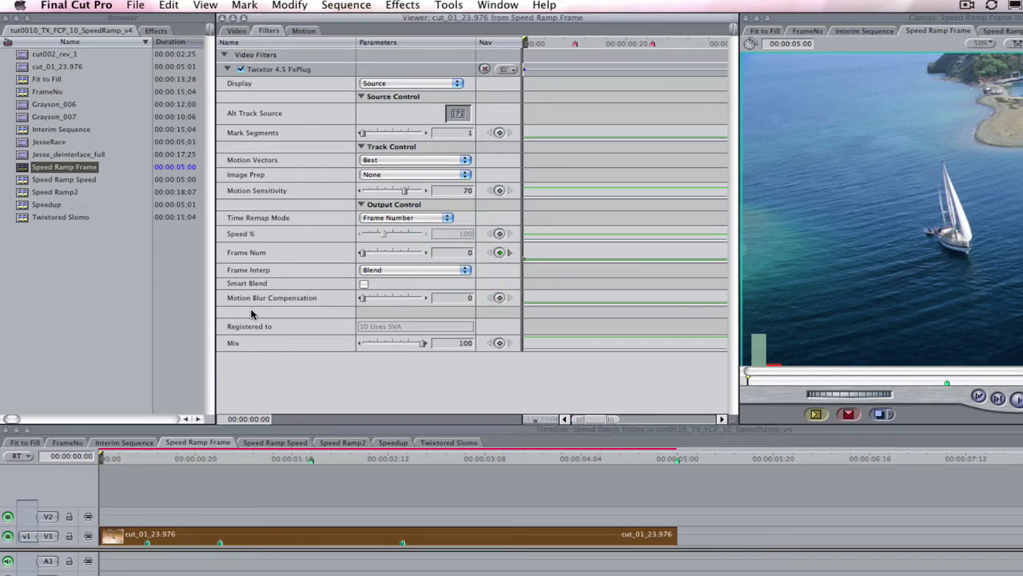
click(499, 252)
click(499, 253)
click(102, 455)
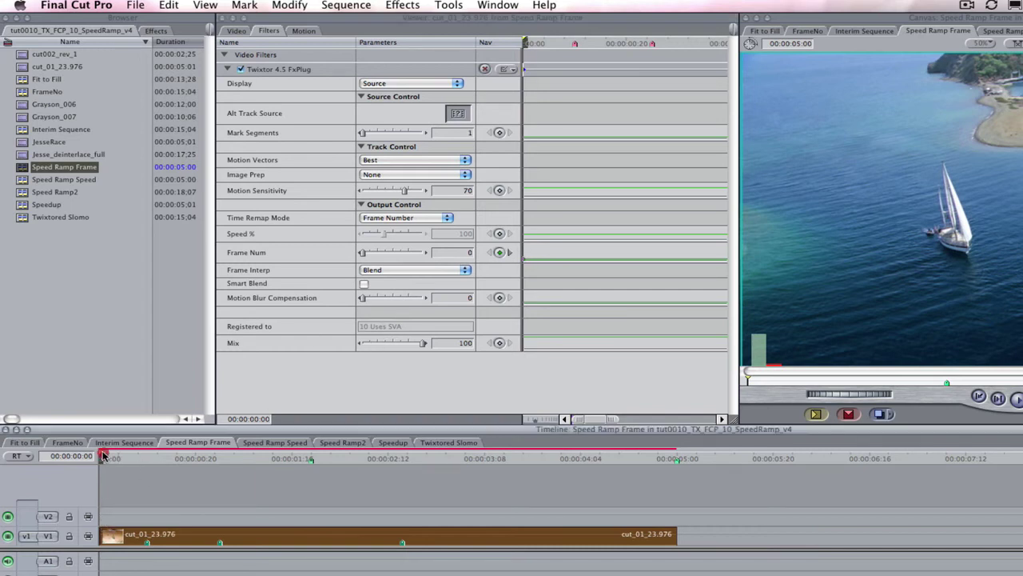
drag(102, 455, 221, 461)
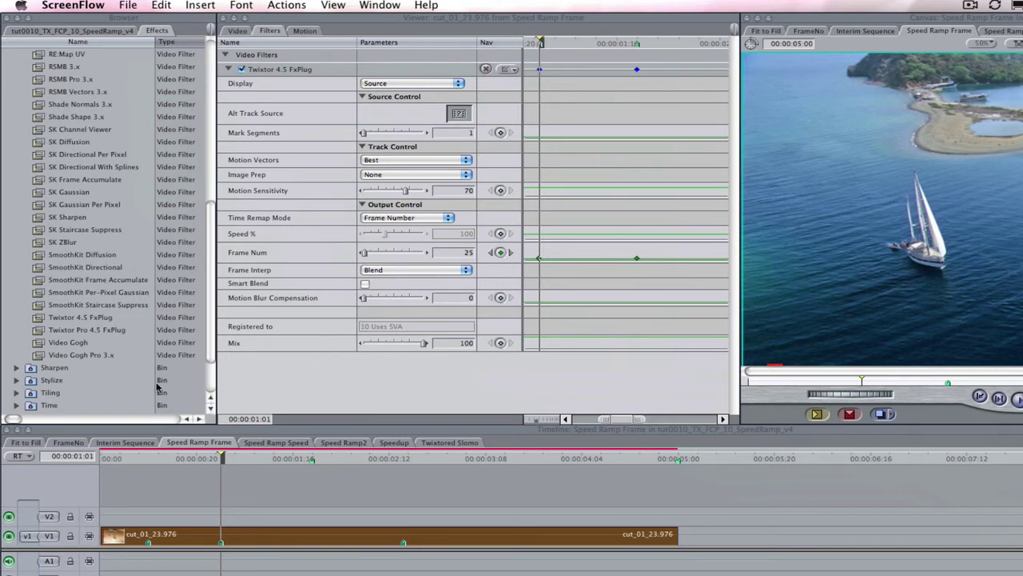
click(93, 460)
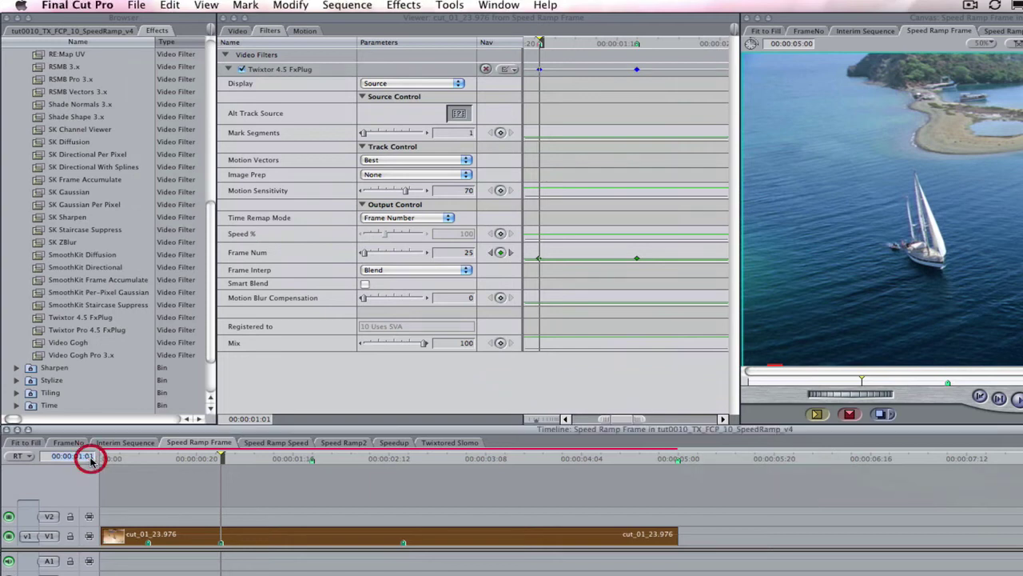
right_click(94, 458)
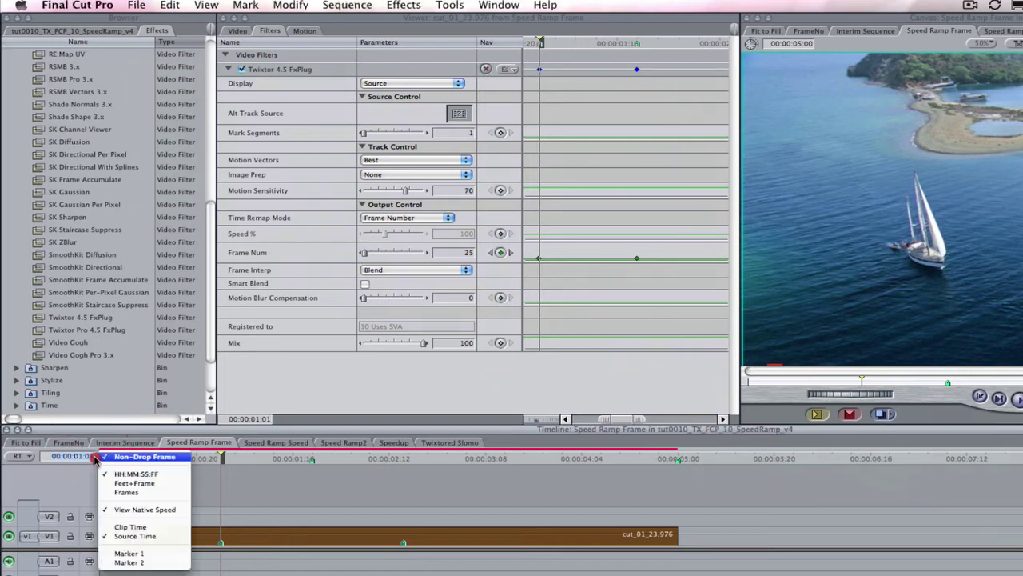
click(124, 488)
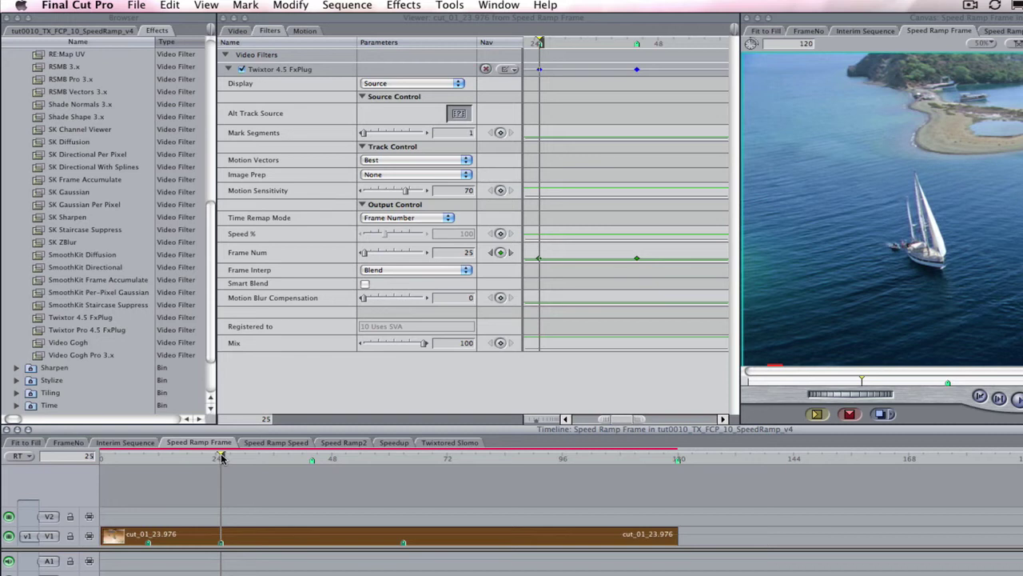
right_click(99, 452)
click(116, 454)
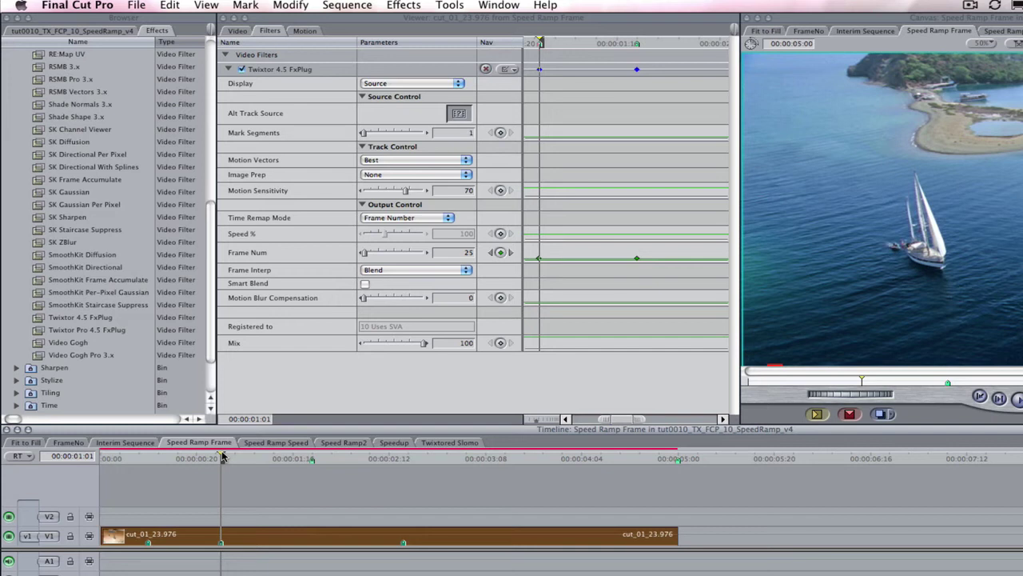
drag(222, 457, 313, 457)
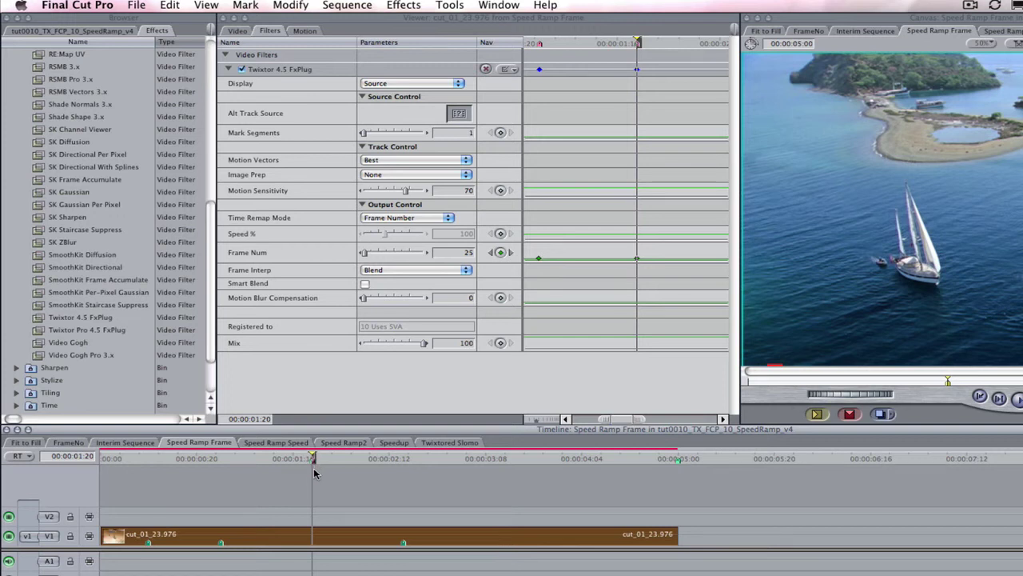
click(458, 252)
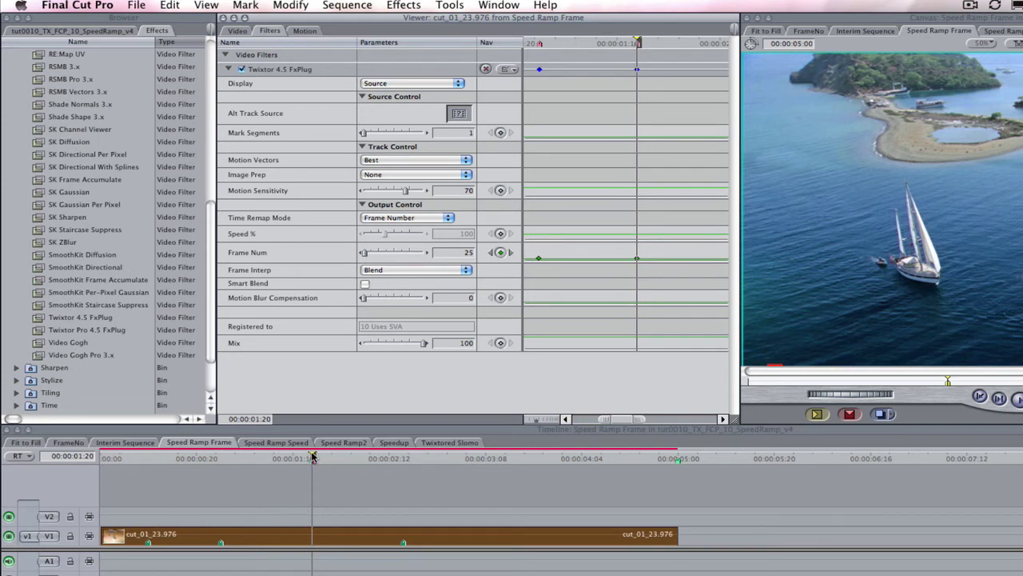
drag(314, 456, 147, 497)
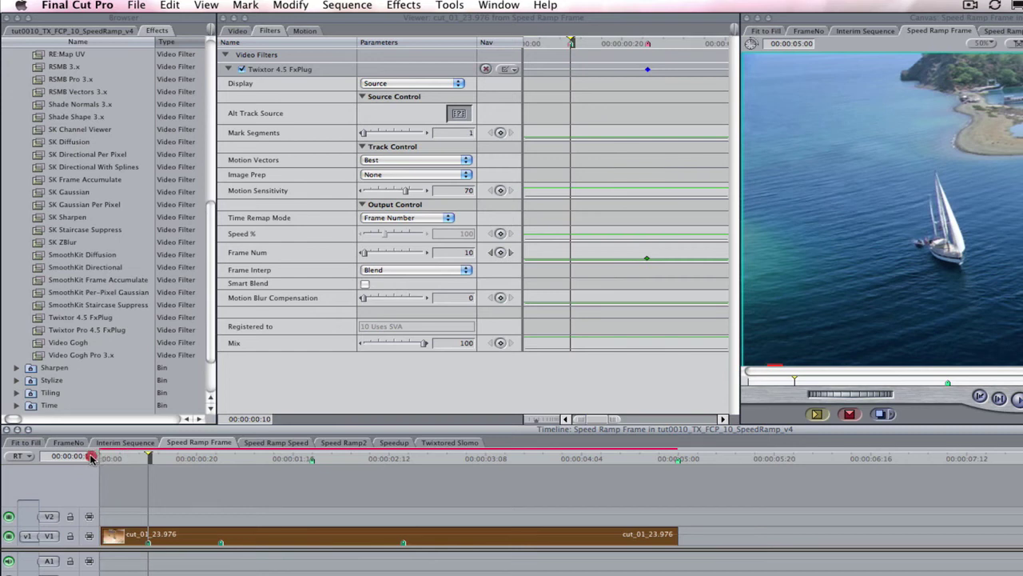
Step: Switch the timecode display to frame counts and back to hours:minutes:seconds:frames
click(74, 454)
right_click(76, 455)
click(84, 473)
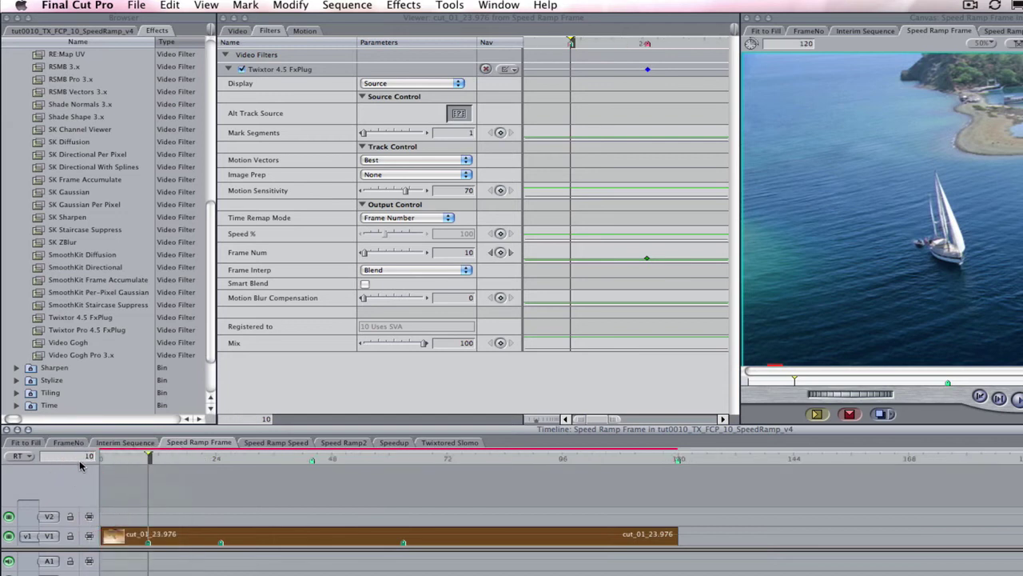
right_click(80, 458)
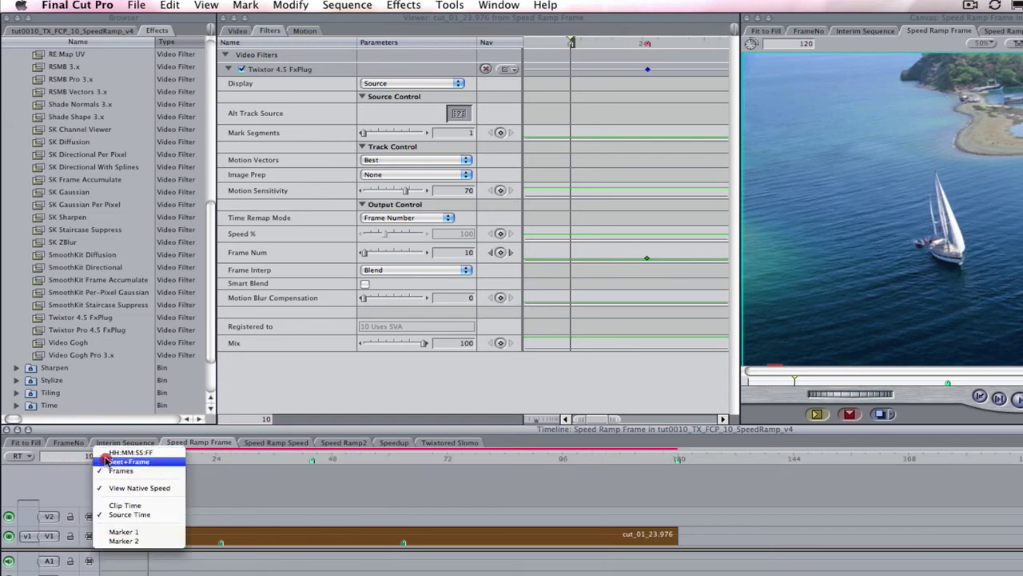
click(120, 453)
Step: Keyframe new Frame Num values near 00:00:02:15 and at the five-second mark, reaching 120
key(space)
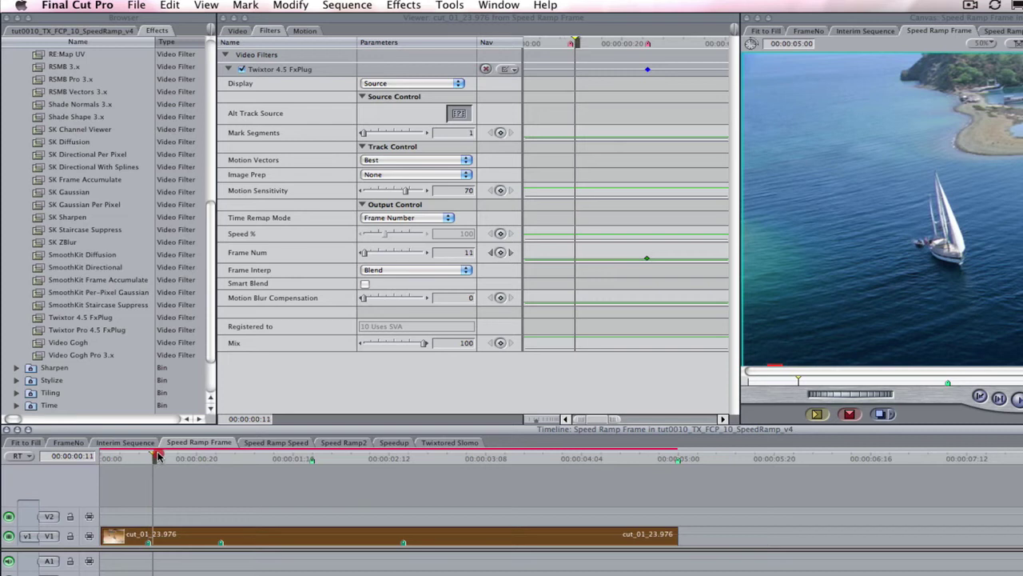
click(305, 470)
drag(304, 470, 403, 459)
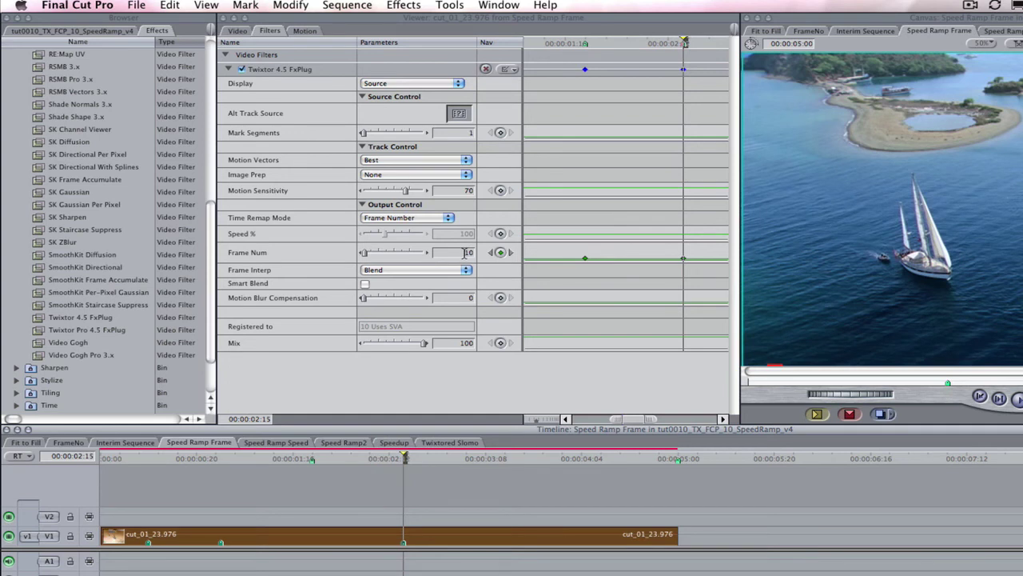
double_click(468, 252)
text(1)
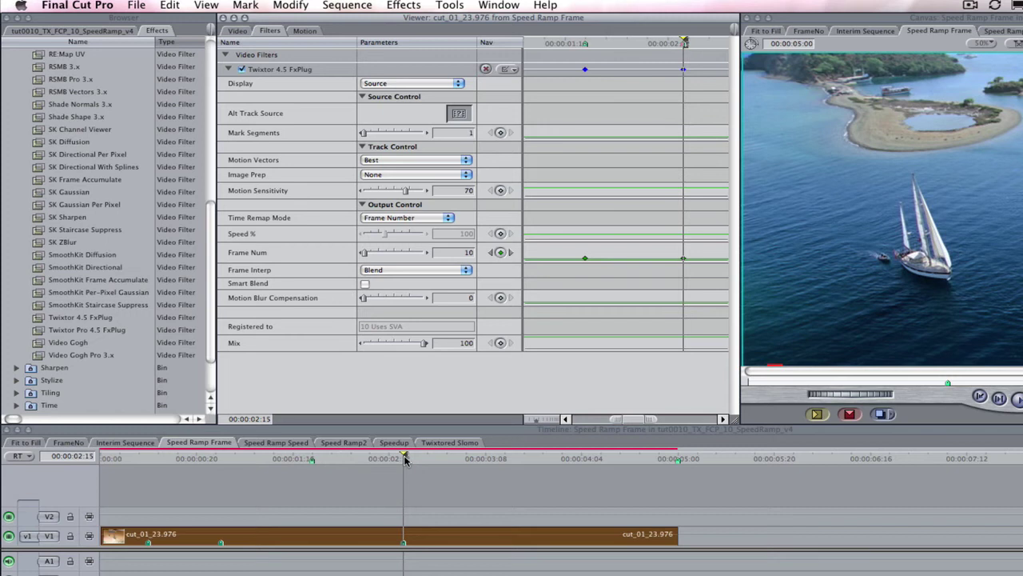
drag(404, 457, 678, 481)
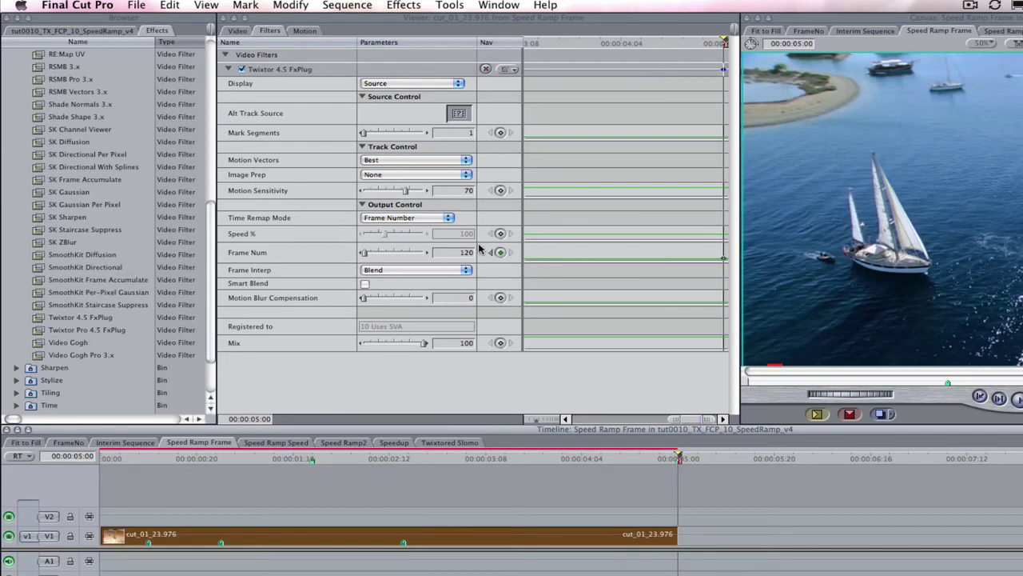
click(456, 254)
text(12)
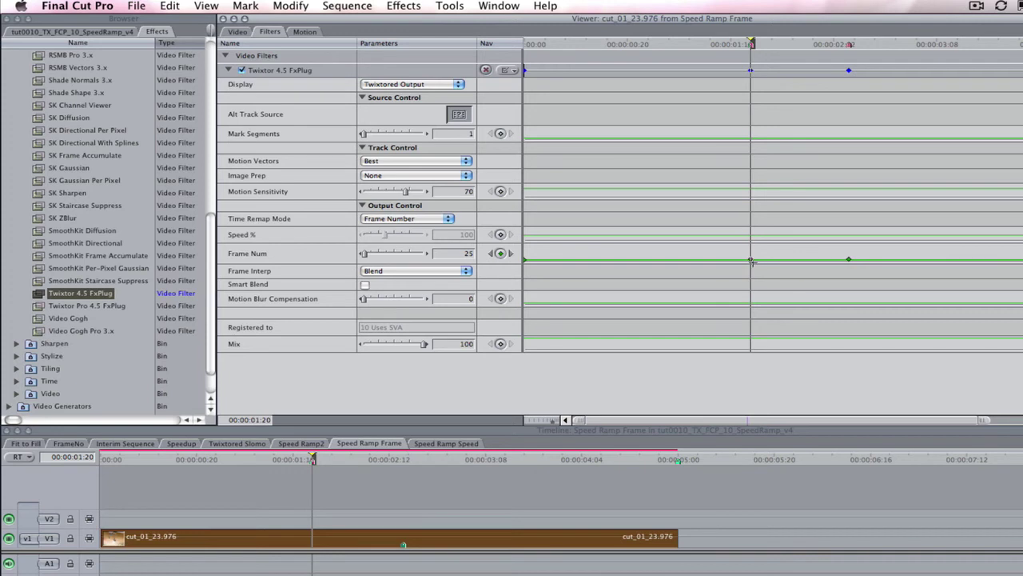
Step: Make the Frame Num keyframe Smooth and drag its Bézier handle to ease the curve
right_click(750, 259)
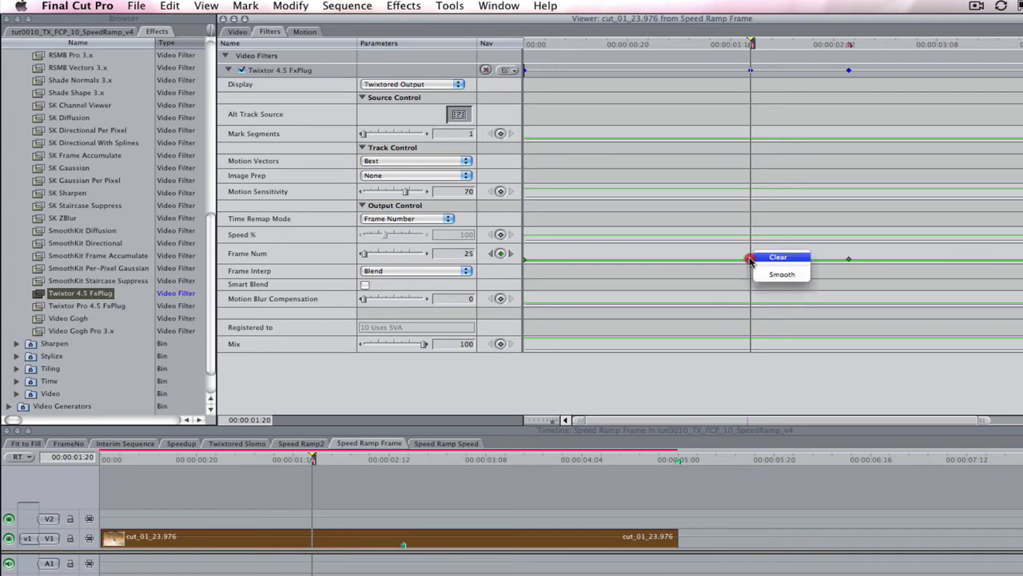
click(763, 269)
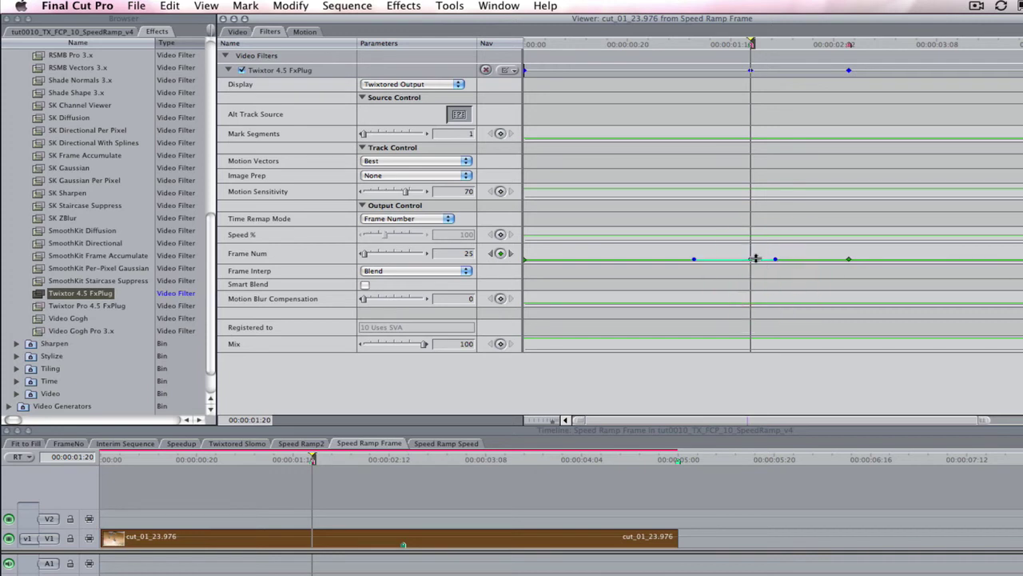
drag(755, 258, 694, 259)
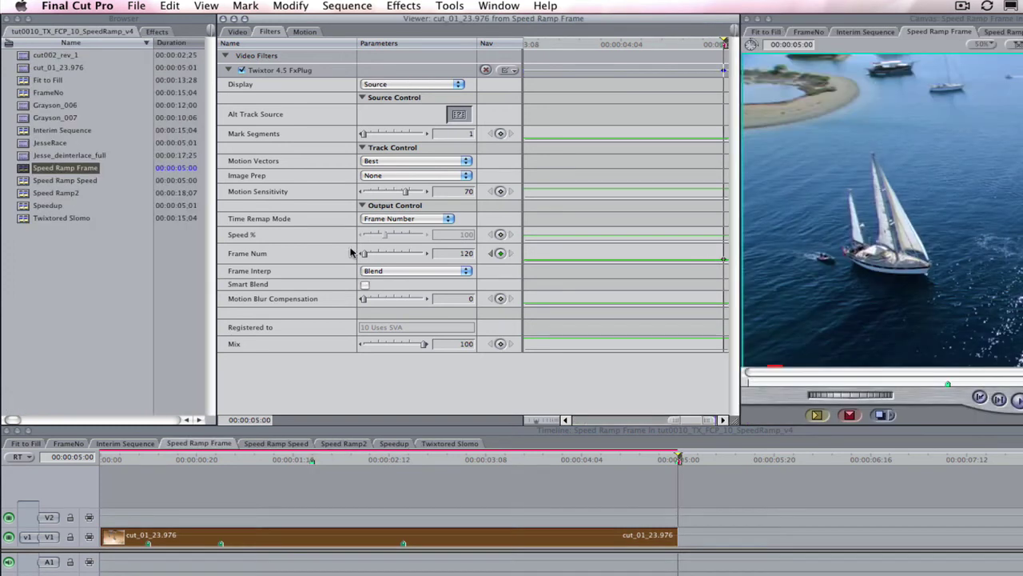
Step: Switch Twixtor's Display from Source to Twixtored Output
click(401, 85)
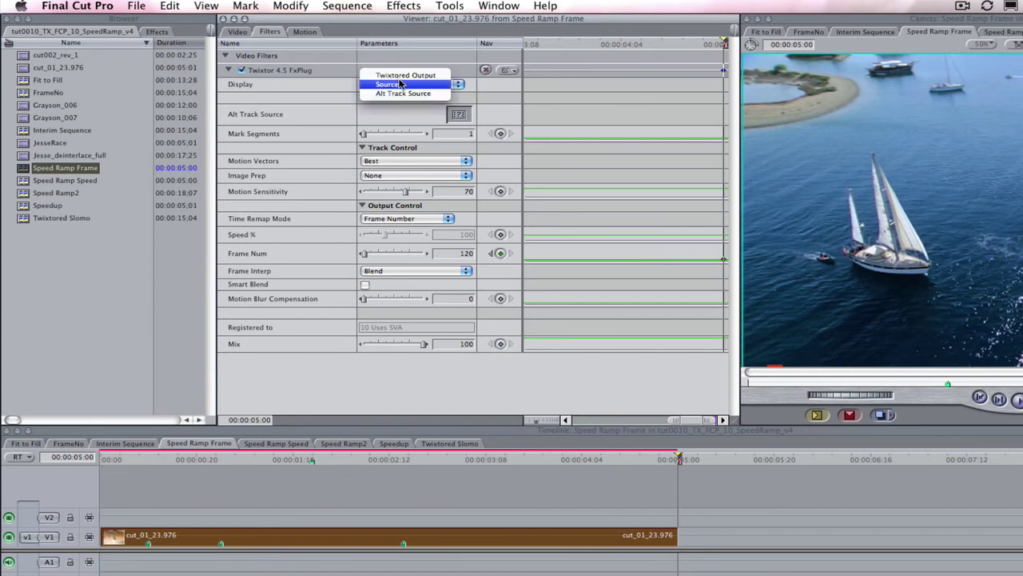
click(381, 70)
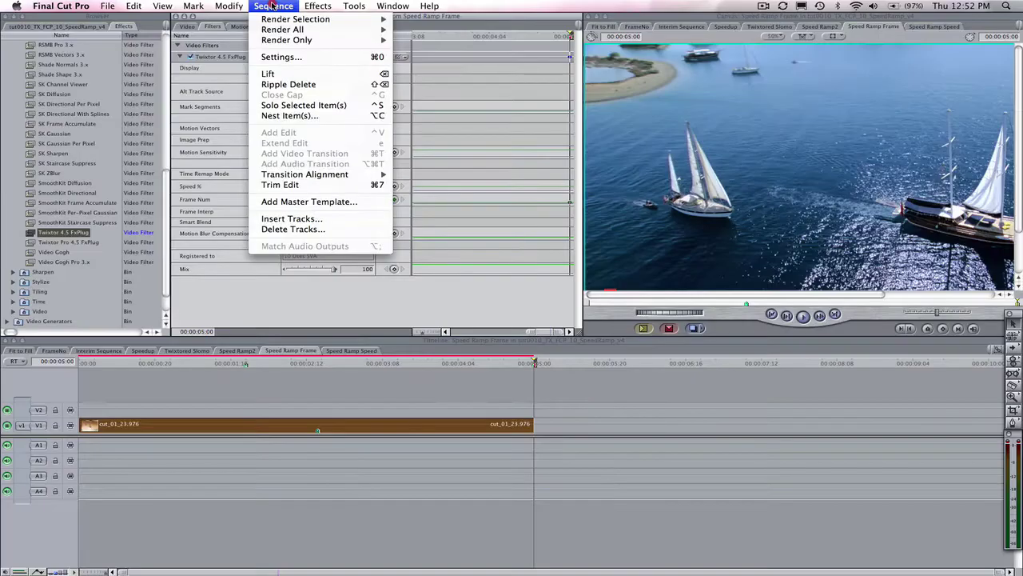
Step: Render the whole Speed Ramp Frame sequence with Sequence > Render All > Both
mouse_move(274, 32)
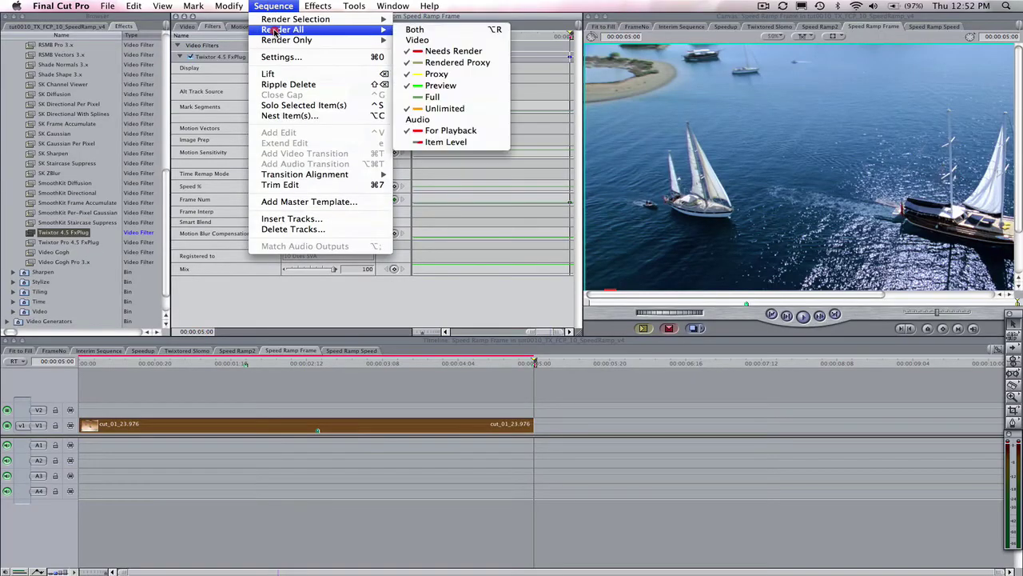
click(415, 30)
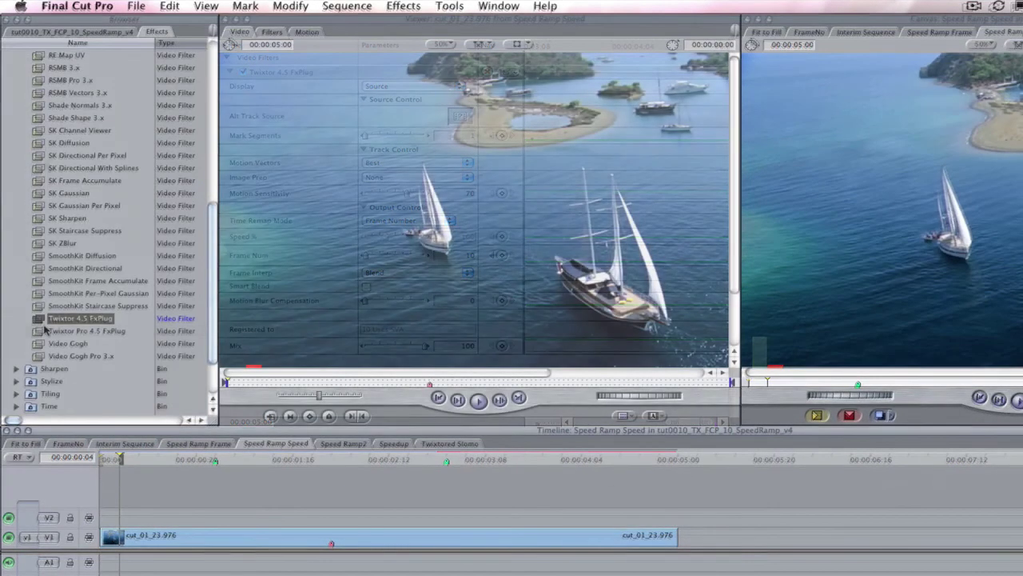
Step: Apply Twixtor 4.5 FxPlug to the Speed Ramp Speed boat clip and show its Filters parameters
drag(45, 330, 192, 534)
drag(120, 459, 99, 459)
double_click(174, 537)
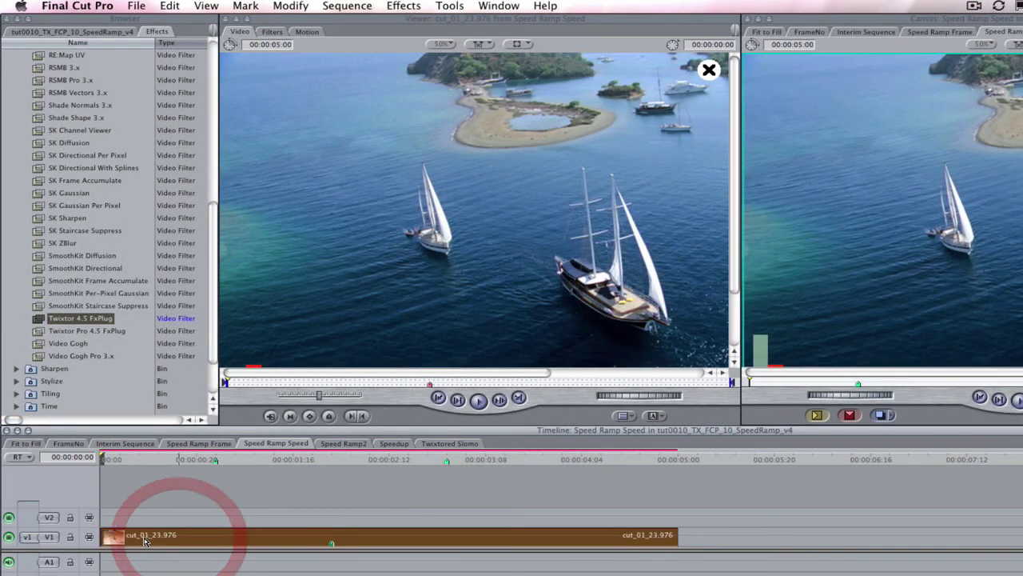
click(270, 32)
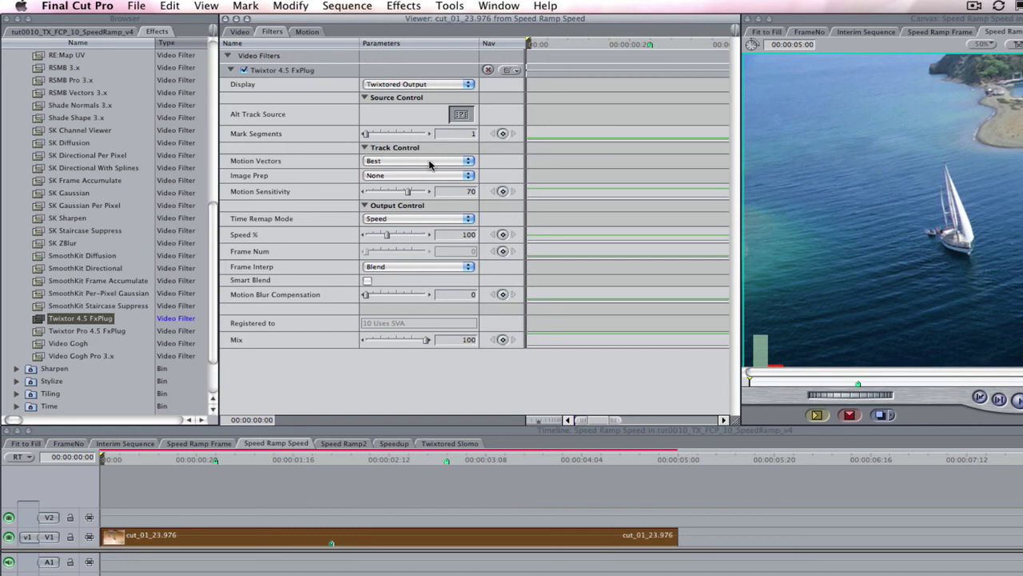
click(440, 84)
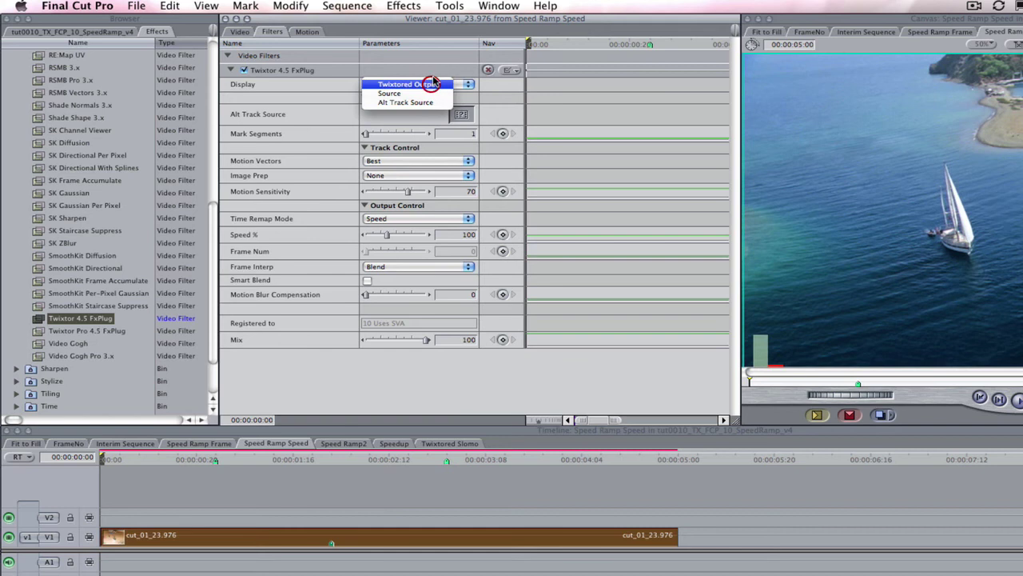
click(430, 85)
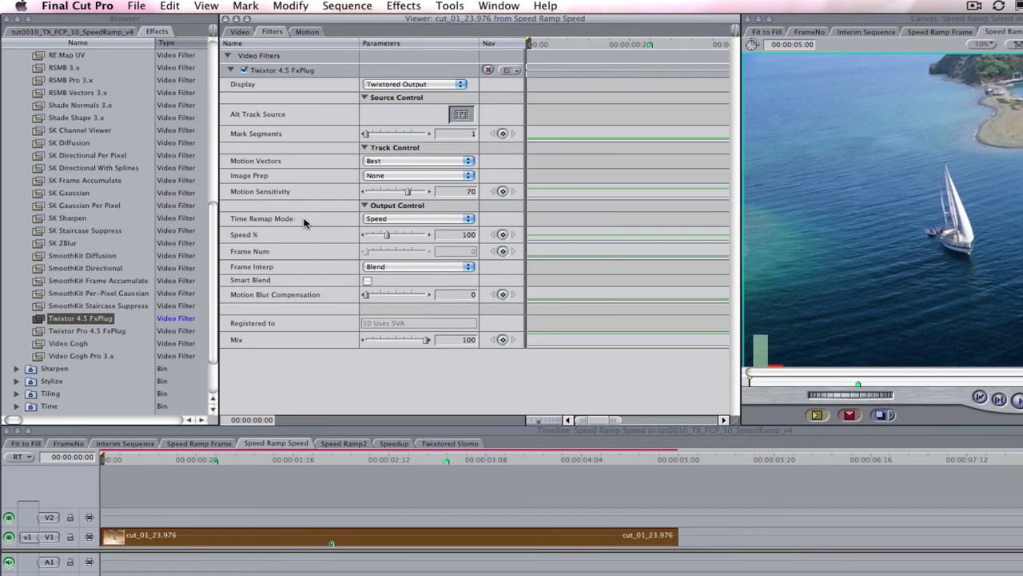
click(418, 222)
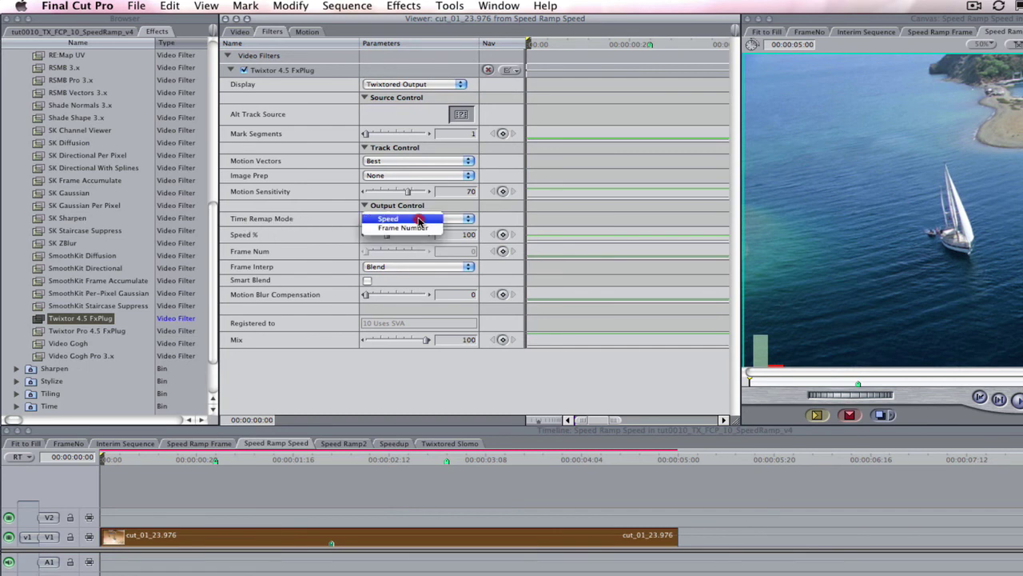
click(399, 221)
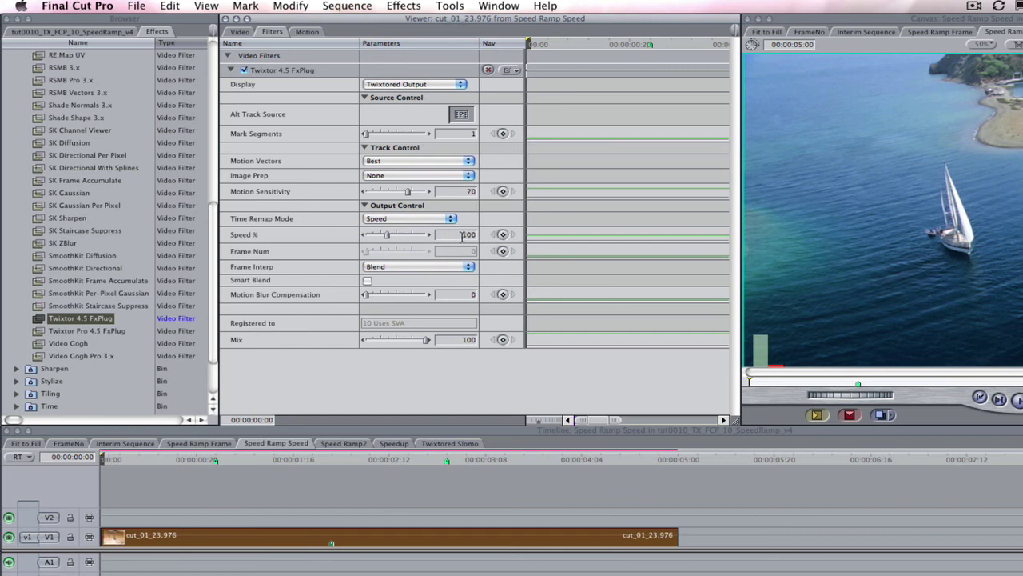
Step: Add Speed % keyframes at 100 at 00:00:00:00 and 00:00:01:00
click(502, 234)
click(124, 461)
drag(158, 468, 217, 478)
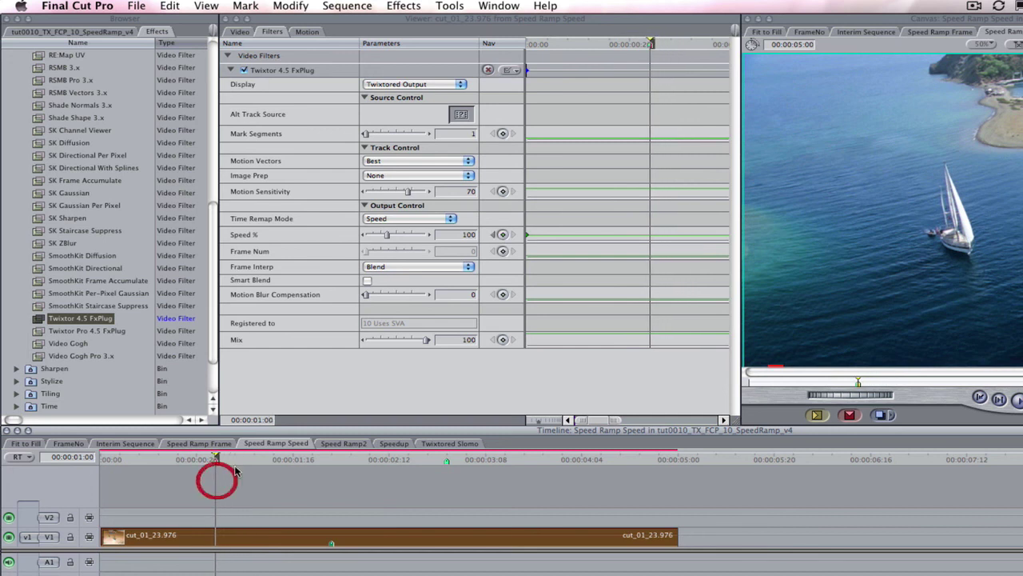
click(464, 235)
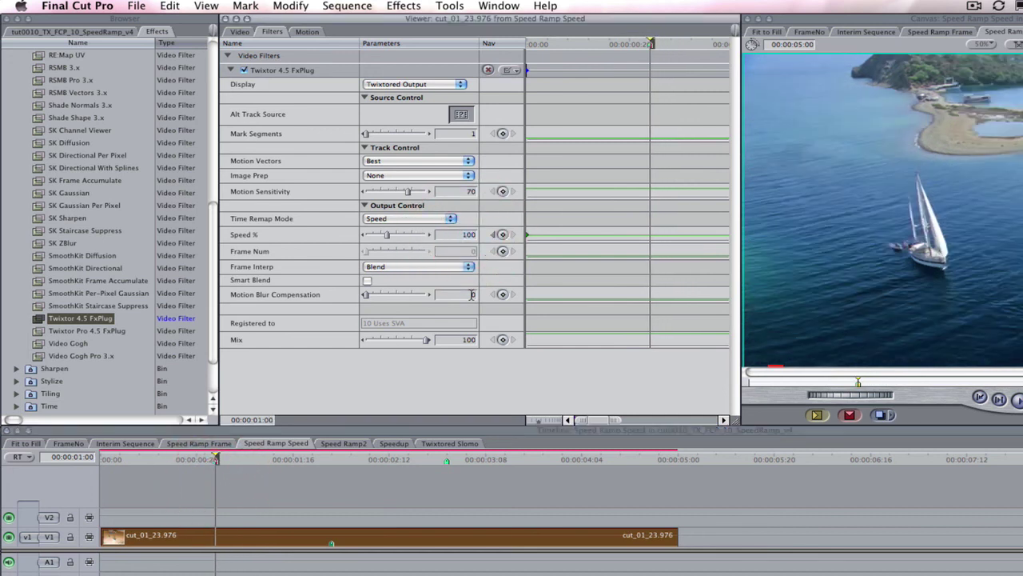
click(503, 235)
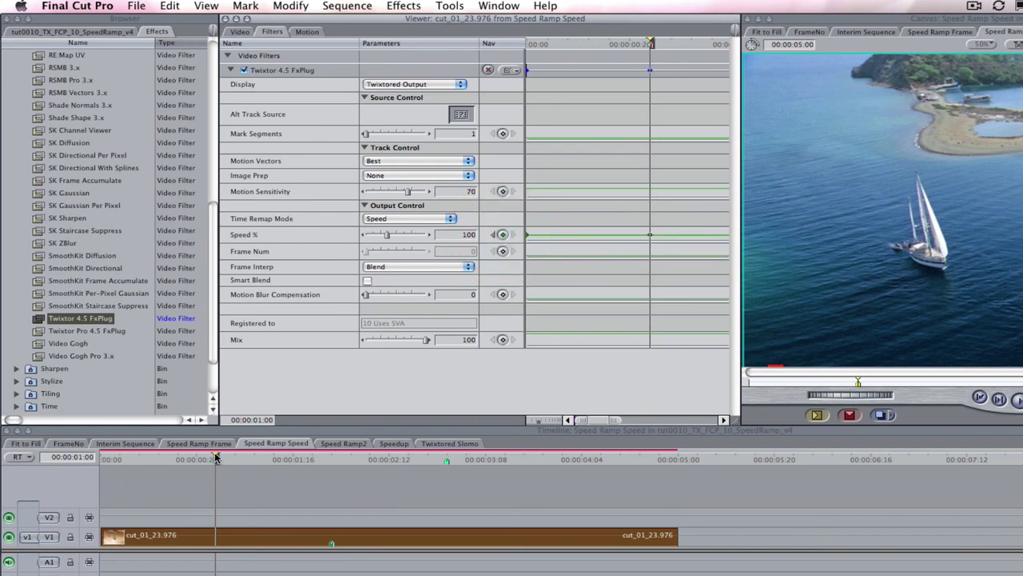
Step: Keyframe Speed % at 200 at 00:00:02:00
drag(215, 457, 333, 474)
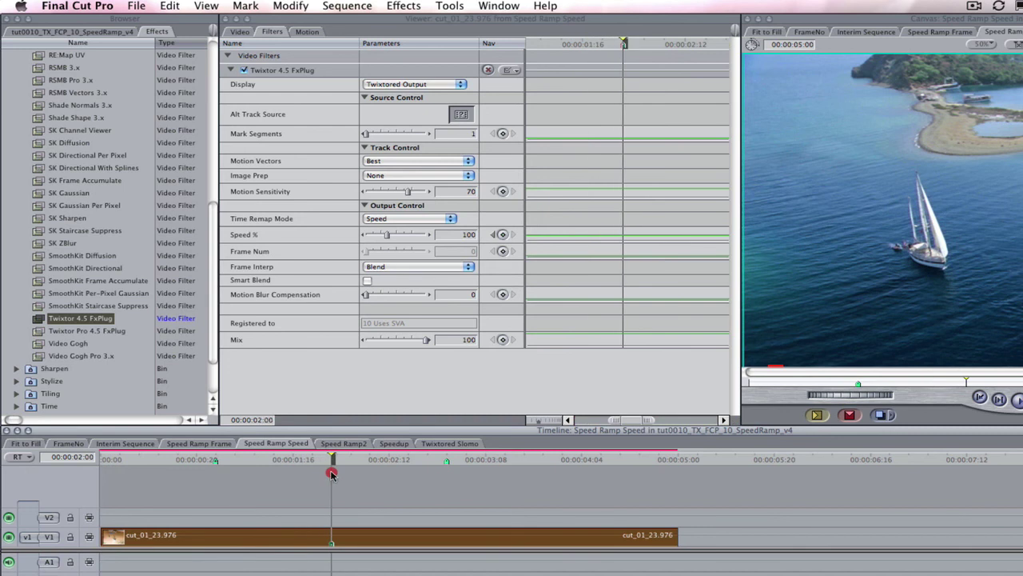
click(461, 234)
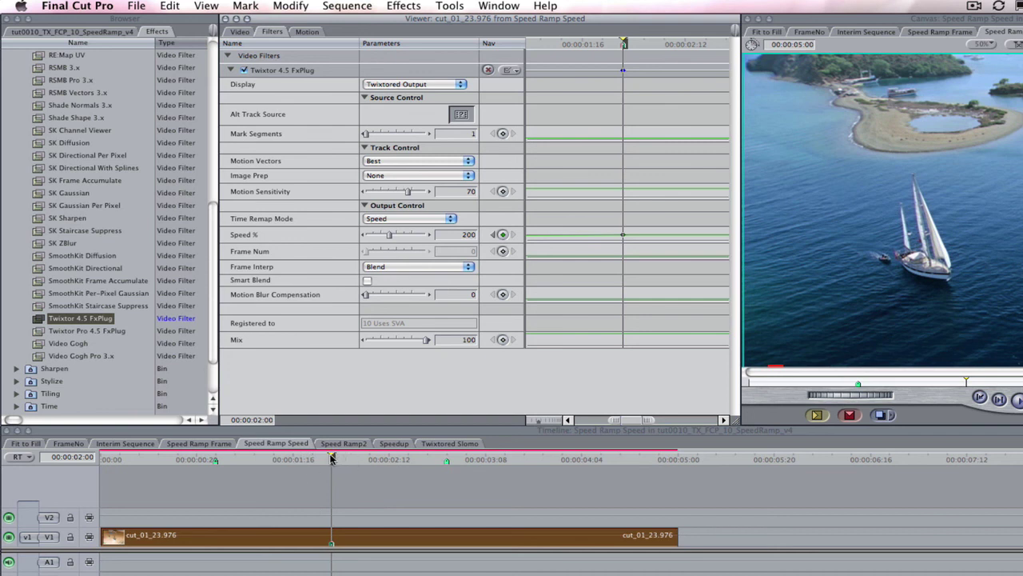
drag(332, 457, 449, 474)
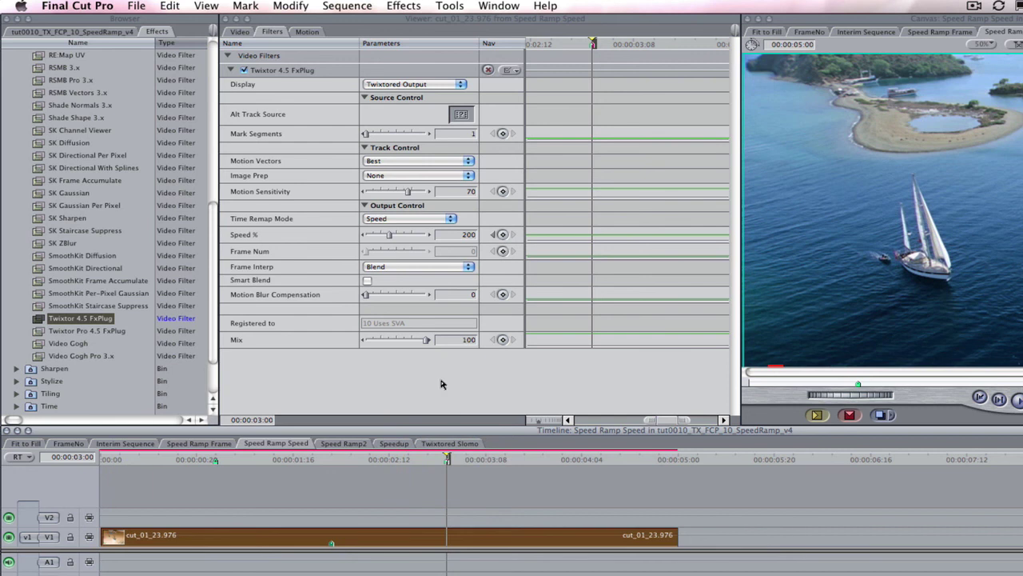
Step: Set Twixtor Speed % to 10 at 00:00:03:00 and to 100 at the clip's end (00:00:05:00)
click(462, 235)
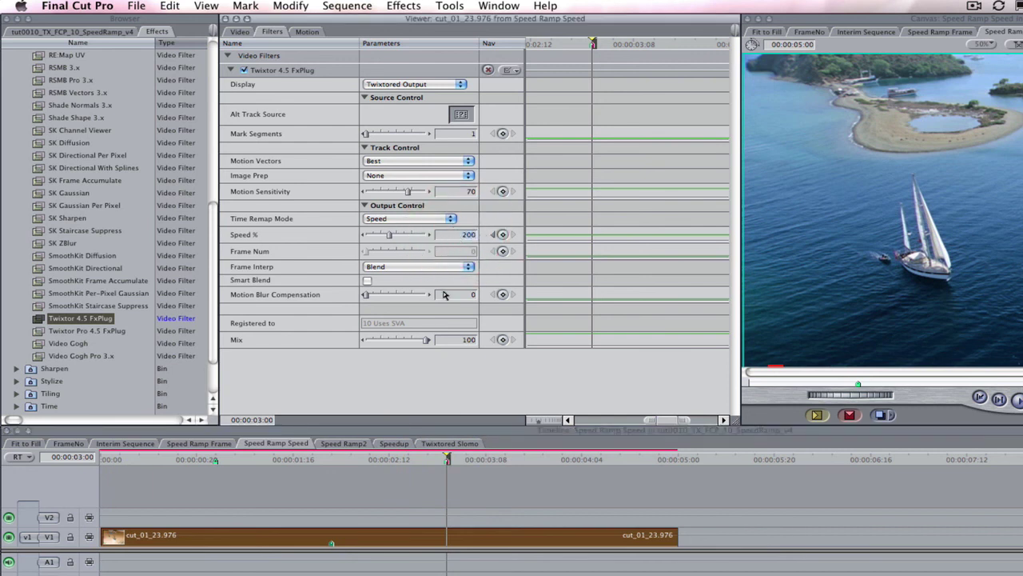
text(10)
key(Return)
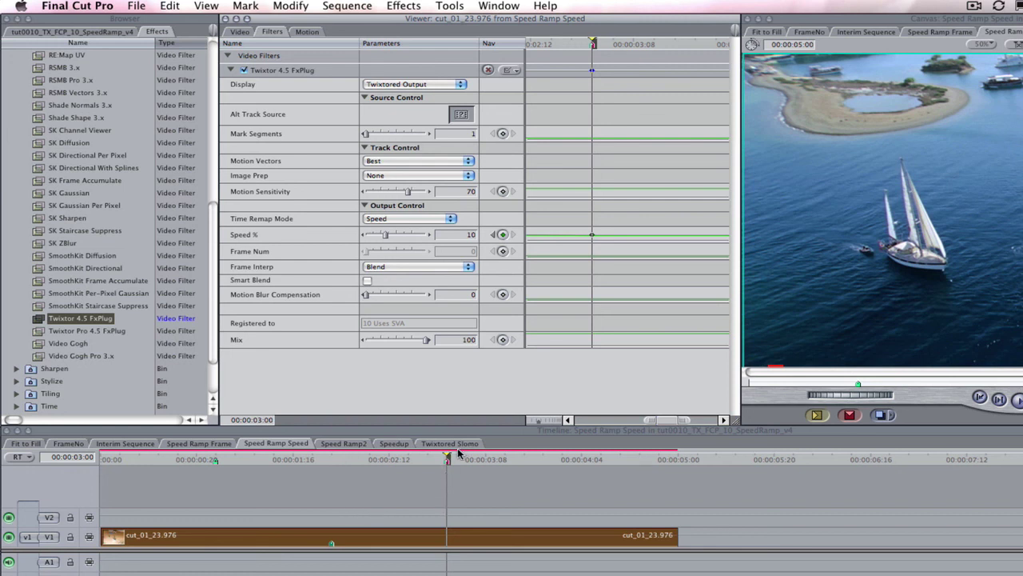
drag(448, 459, 678, 484)
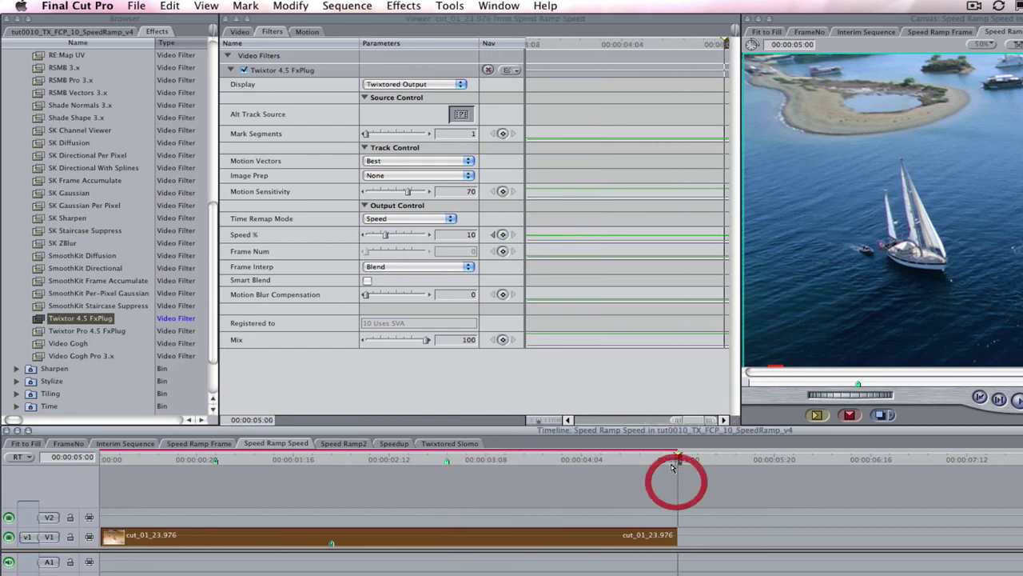
click(468, 234)
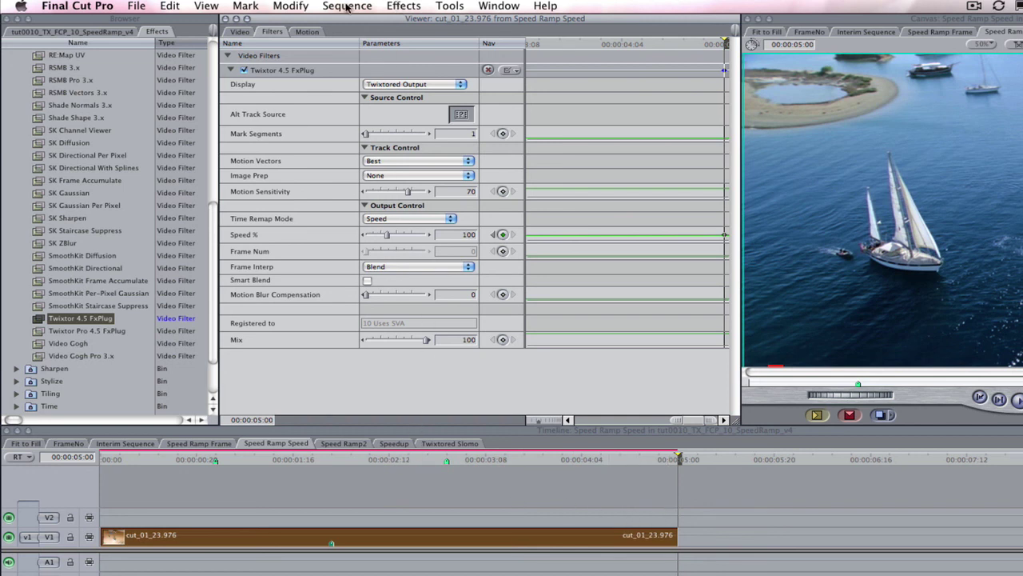
Step: Render all video and audio in the Speed Ramp Speed sequence via Sequence > Render All > Both
click(399, 6)
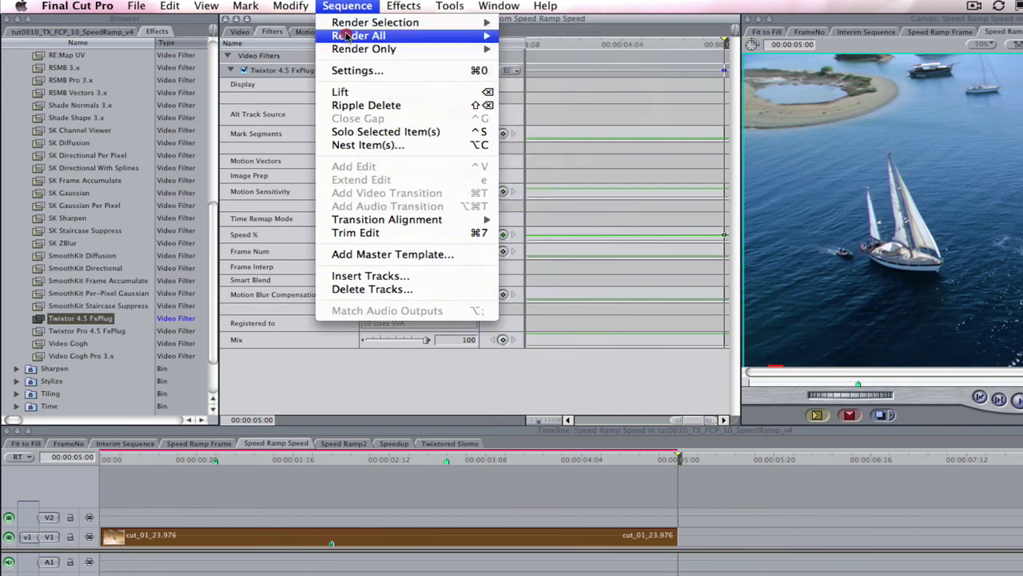
mouse_move(346, 37)
click(528, 36)
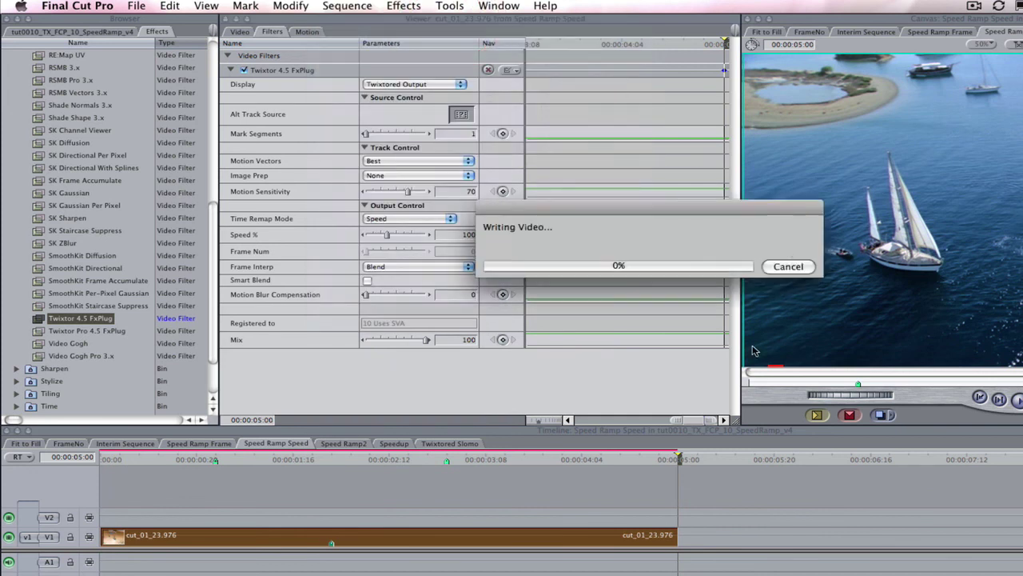